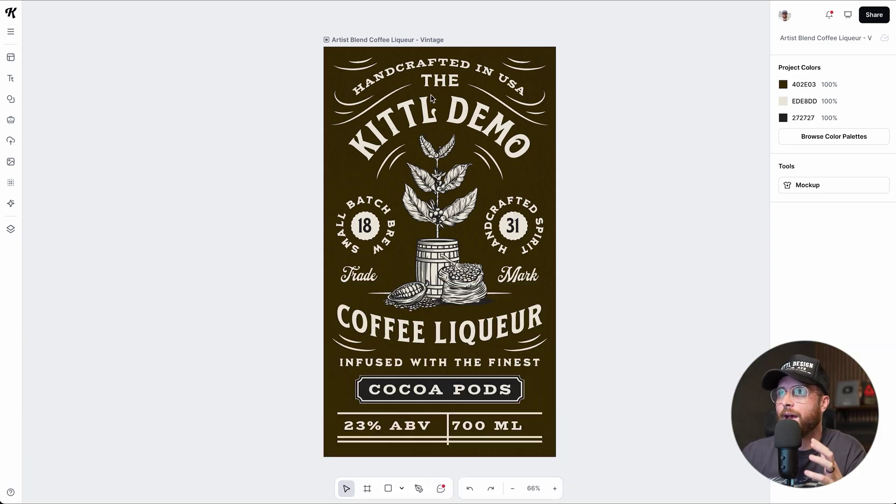
Nudge the label artboard and bring up the View submenu with Grid, Ruler & Guides and Margin
drag(434, 43, 429, 33)
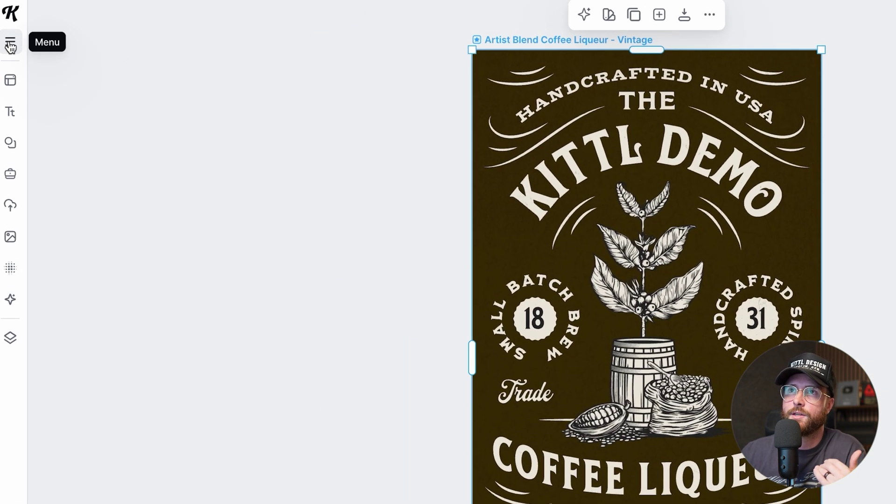
click(11, 45)
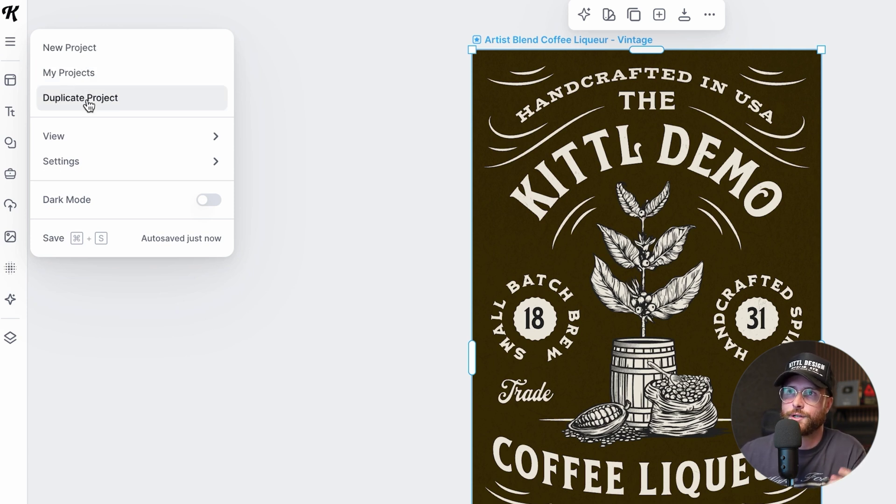
mouse_move(84, 138)
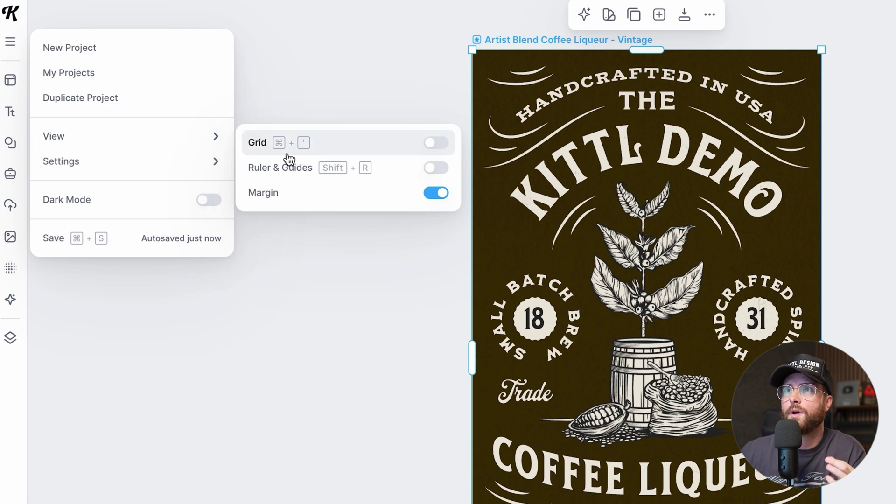
Turn on the canvas grid and reduce its size to 45
click(436, 147)
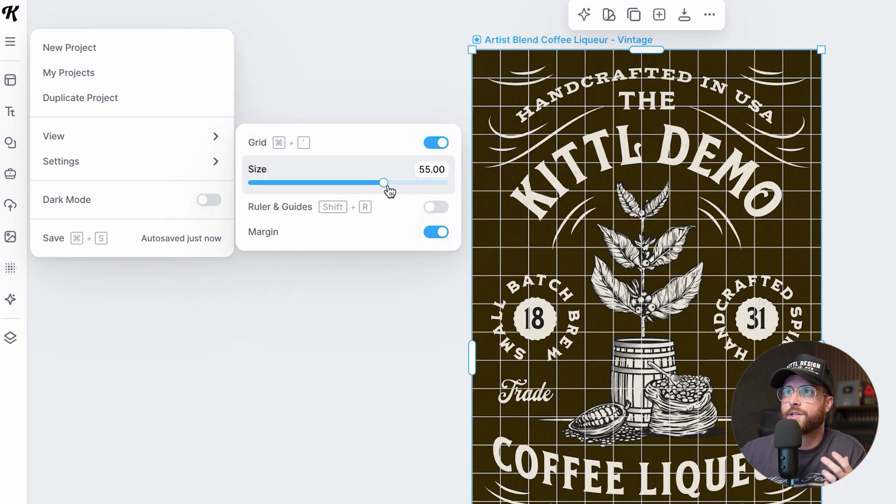
drag(385, 184, 348, 182)
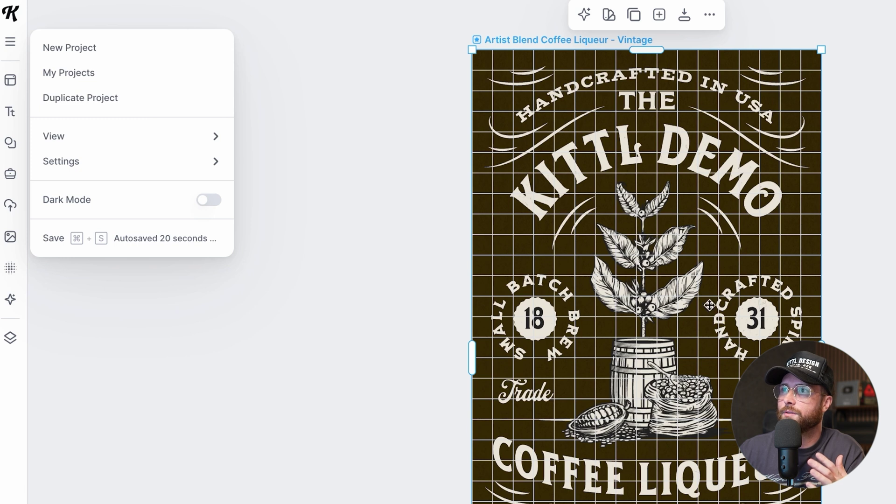
Switch Grid off and turn Ruler & Guides on in the View submenu
mouse_move(168, 136)
click(433, 151)
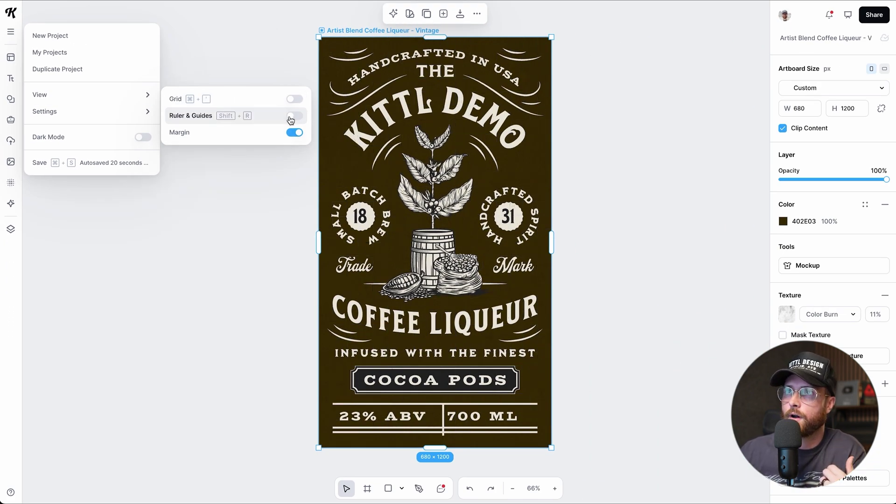
click(293, 117)
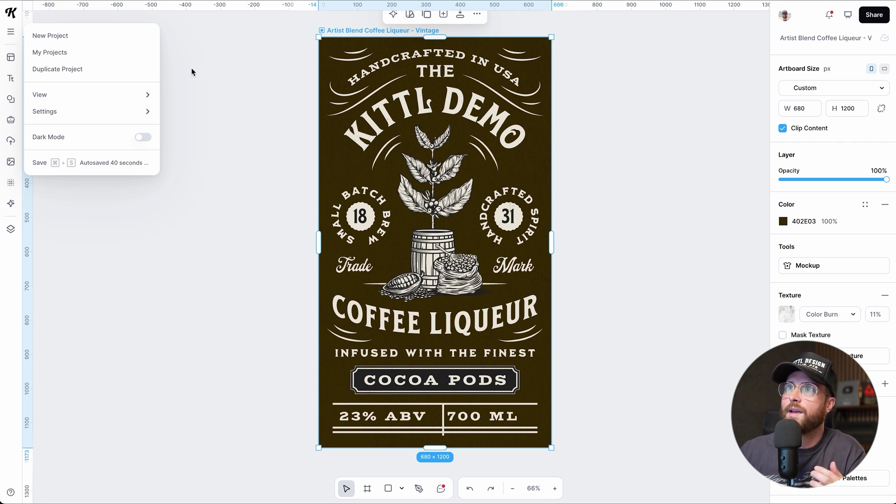
mouse_move(123, 104)
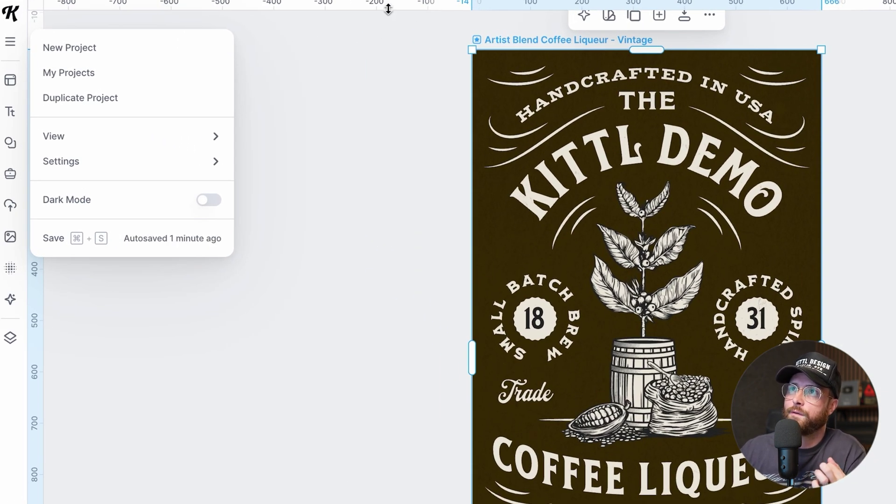
Place a horizontal guide near the label's top and a vertical guide near its left edge
drag(388, 8, 354, 82)
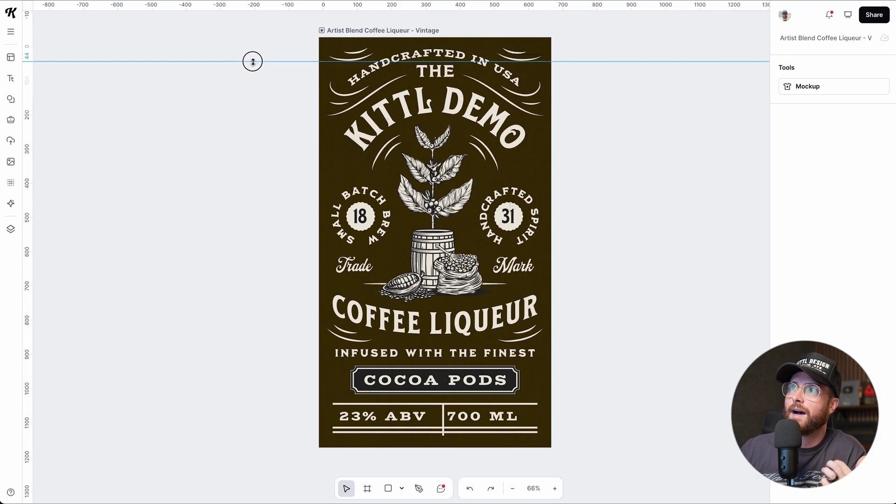
drag(253, 62, 252, 66)
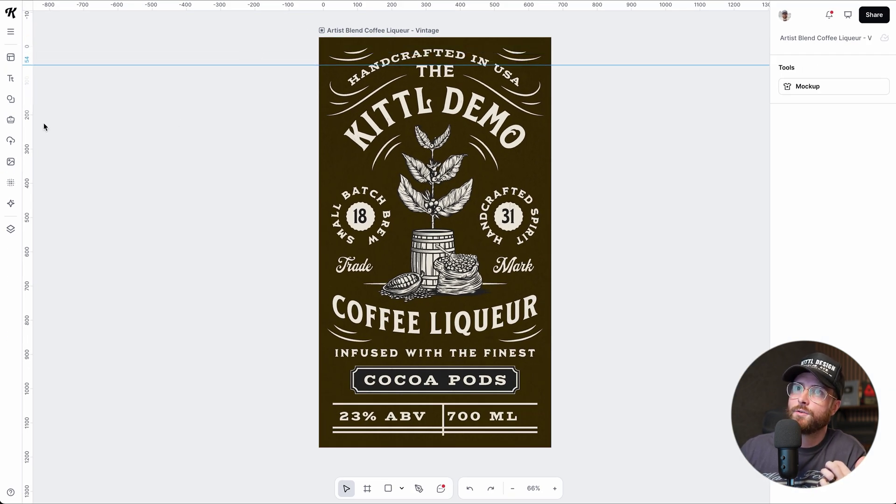
drag(31, 122, 344, 160)
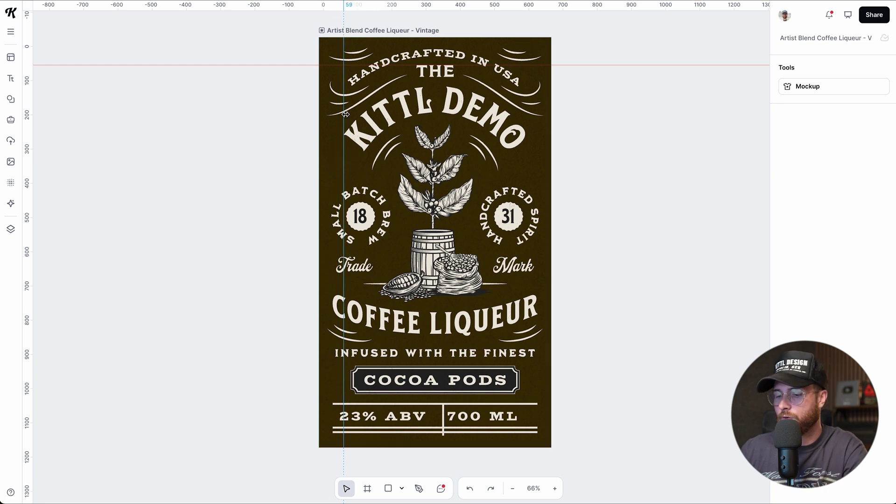
Align the KITTL DEMO text's left edge with the vertical guide at 59 px
scroll(345, 115, up, 10)
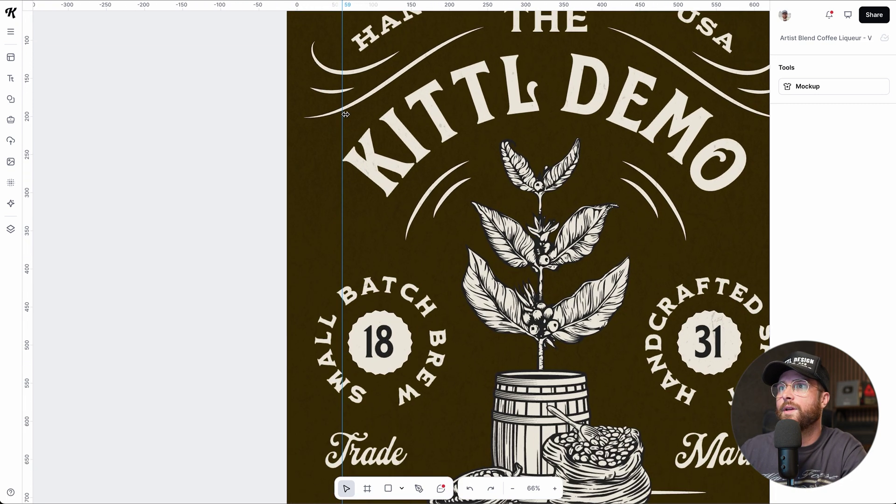
drag(371, 146, 368, 151)
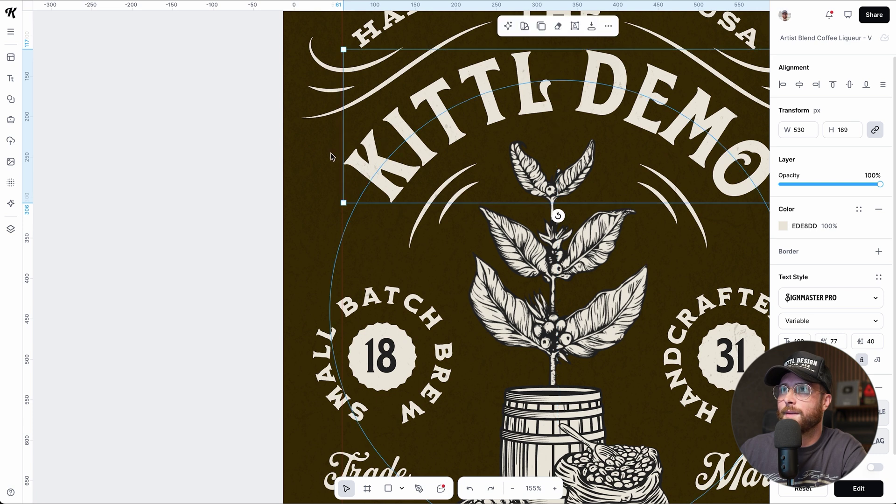
click(254, 152)
drag(359, 172, 358, 172)
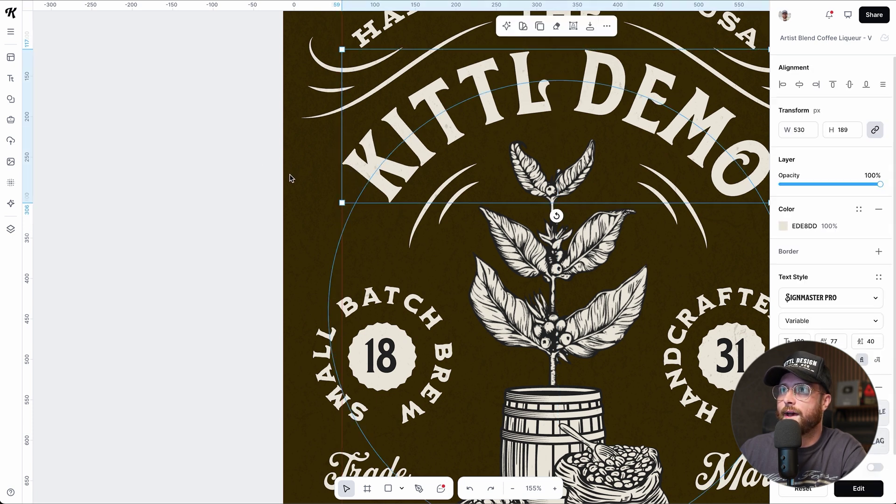
click(250, 146)
scroll(250, 147, down, 5)
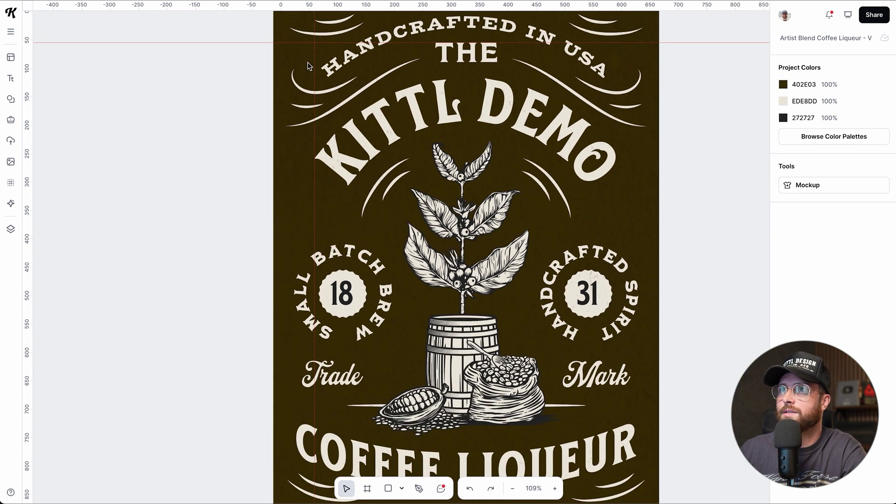
Delete the horizontal and vertical guides from the label
scroll(316, 110, down, 3)
scroll(316, 110, down, 1)
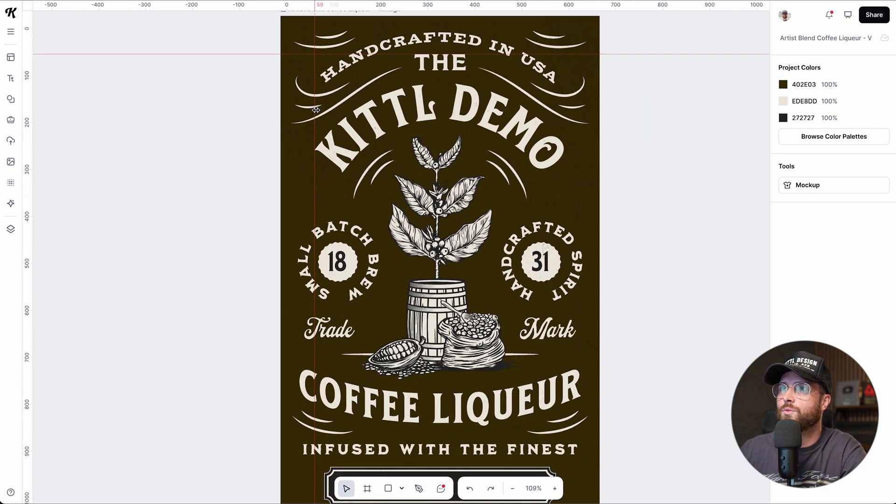
scroll(316, 109, down, 1)
scroll(316, 109, down, 1)
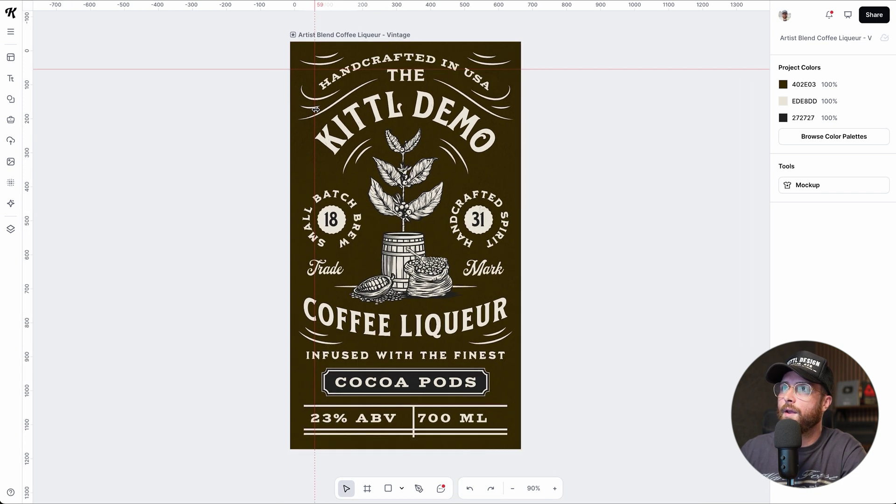
click(252, 69)
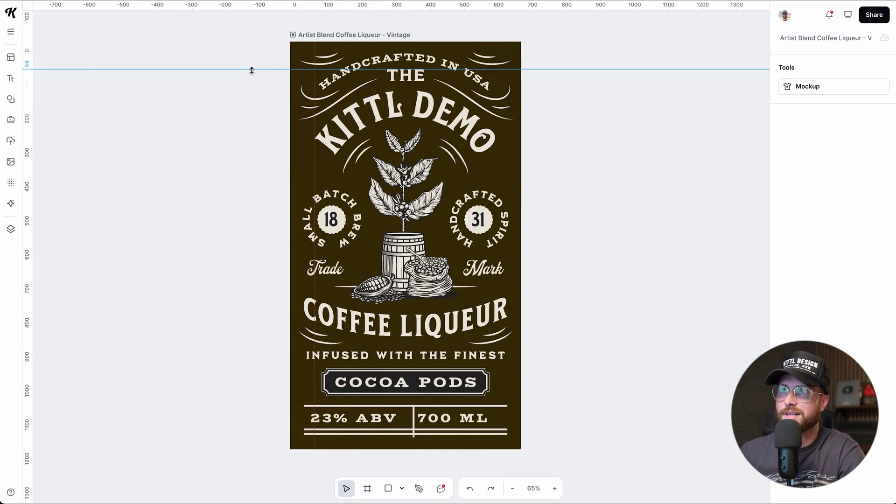
key(Delete)
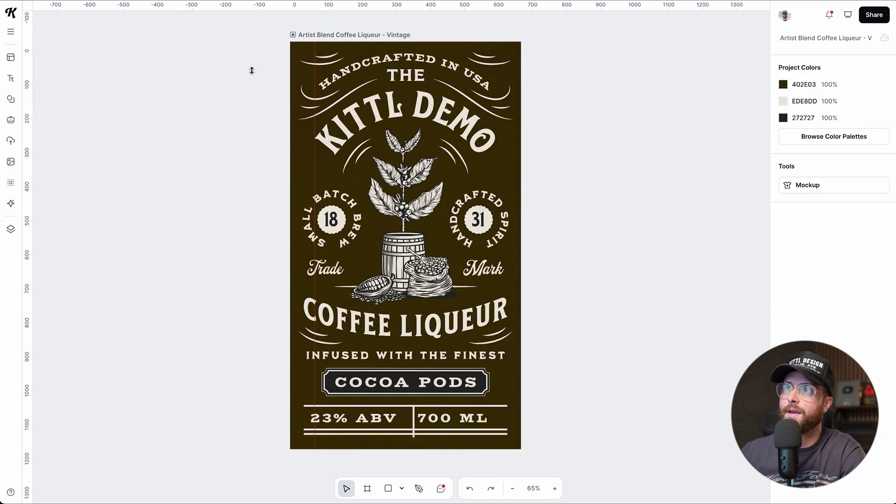
click(316, 75)
key(Delete)
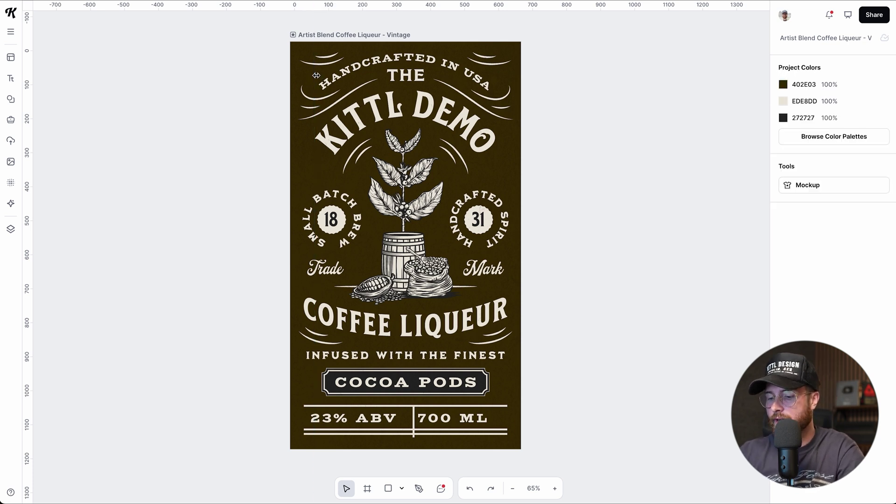
Add a new horizontal guide near the label's top and leave the rulers showing (Shift+R)
key(shift+r)
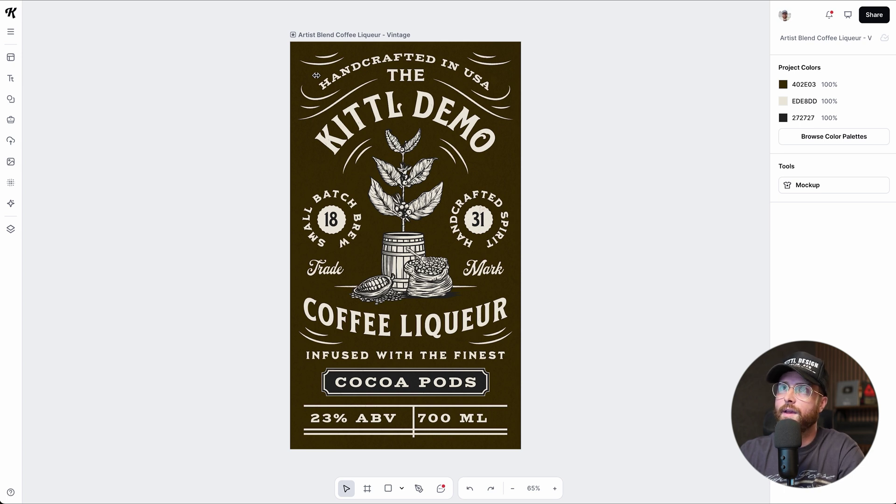
key(shift+r)
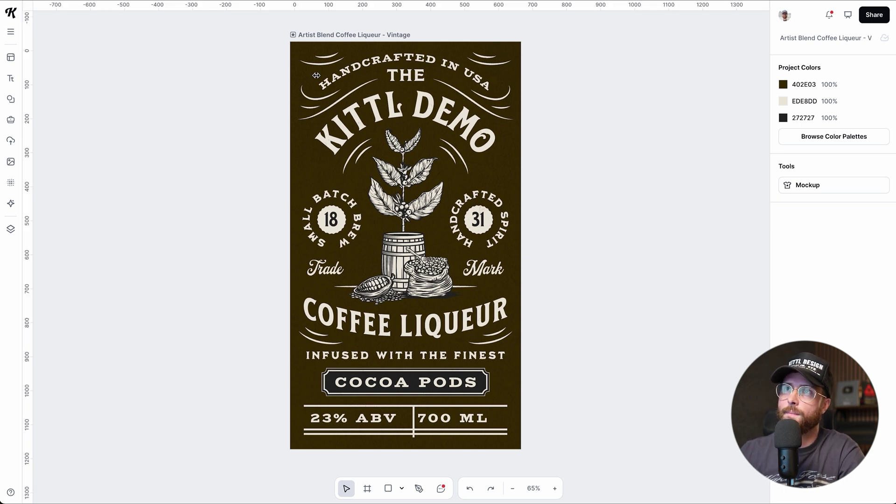
drag(322, 10, 303, 63)
click(250, 135)
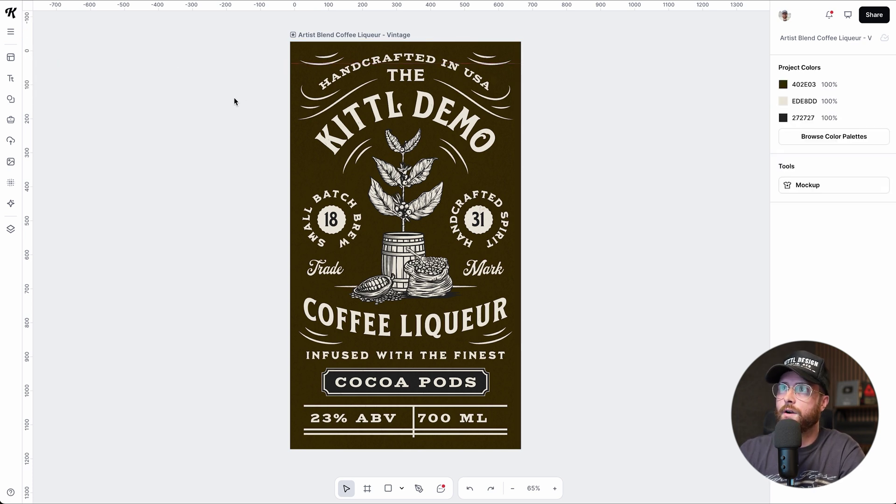
key(shift+r)
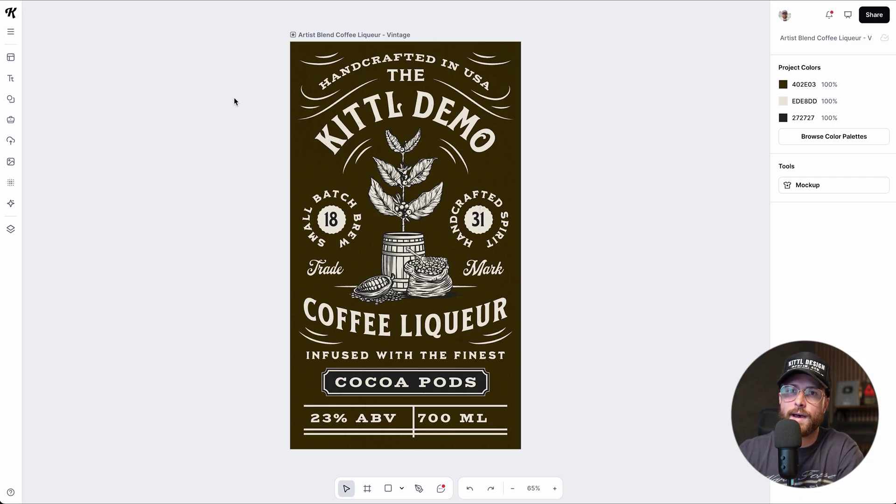
key(shift+r)
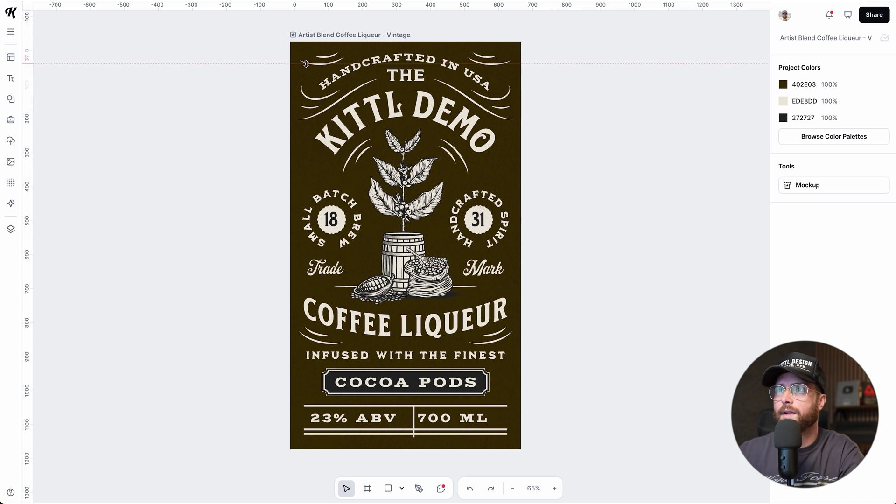
Switch off Ruler & Guides under Menu > View
click(11, 32)
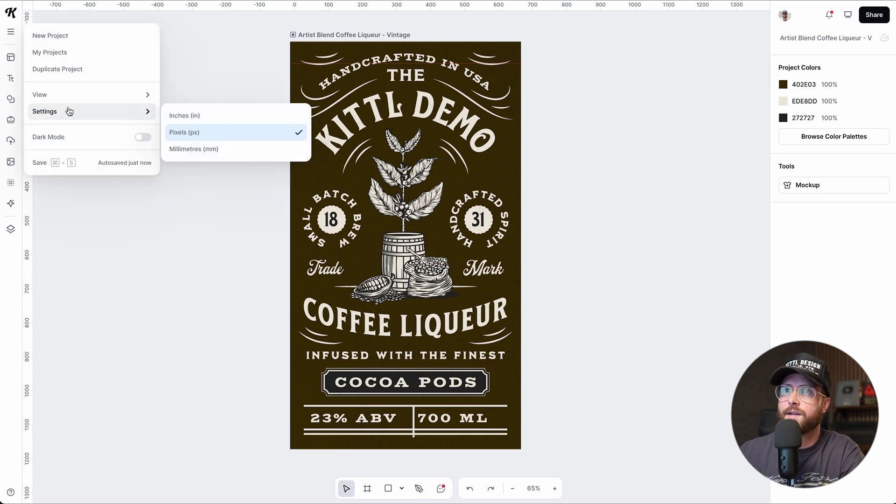
mouse_move(75, 114)
mouse_move(90, 96)
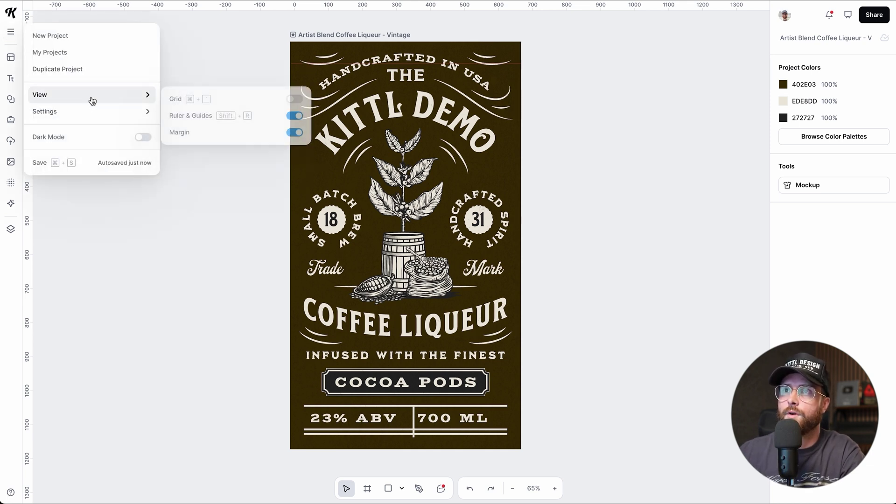
click(293, 116)
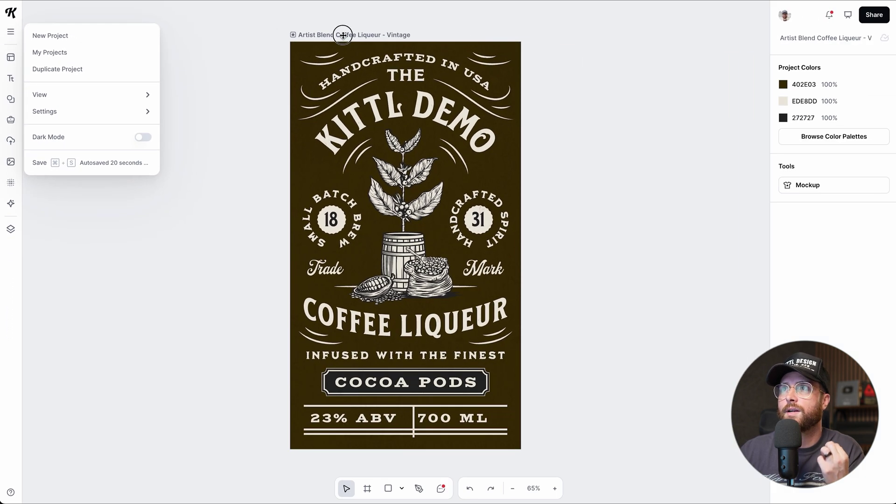
Select the label artboard and add margins, which default to 54 px
click(343, 35)
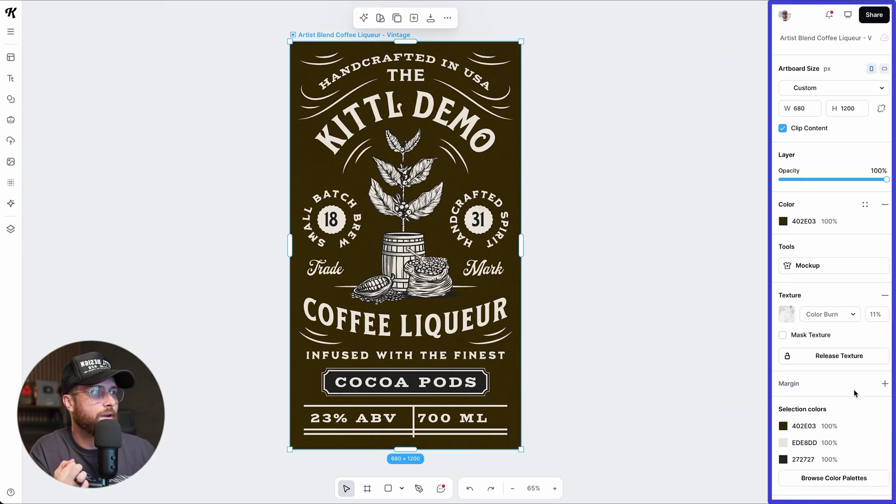
click(885, 384)
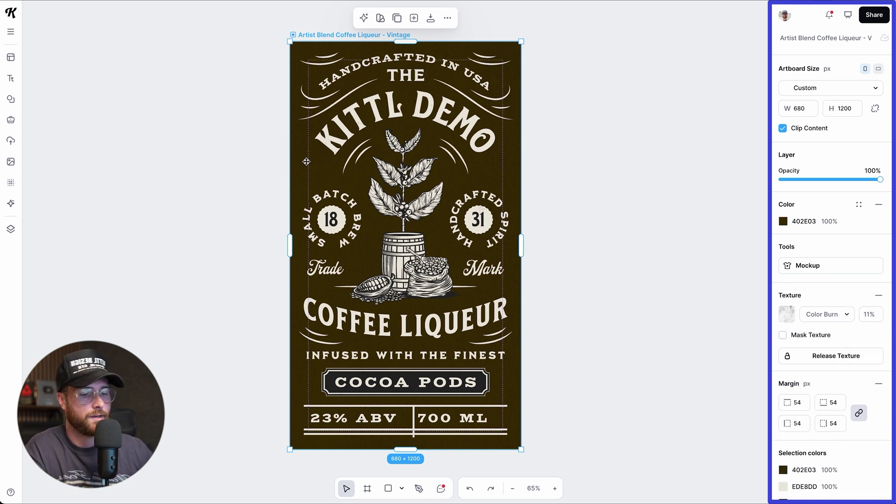
scroll(324, 148, up, 5)
scroll(325, 149, up, 1)
scroll(309, 85, up, 3)
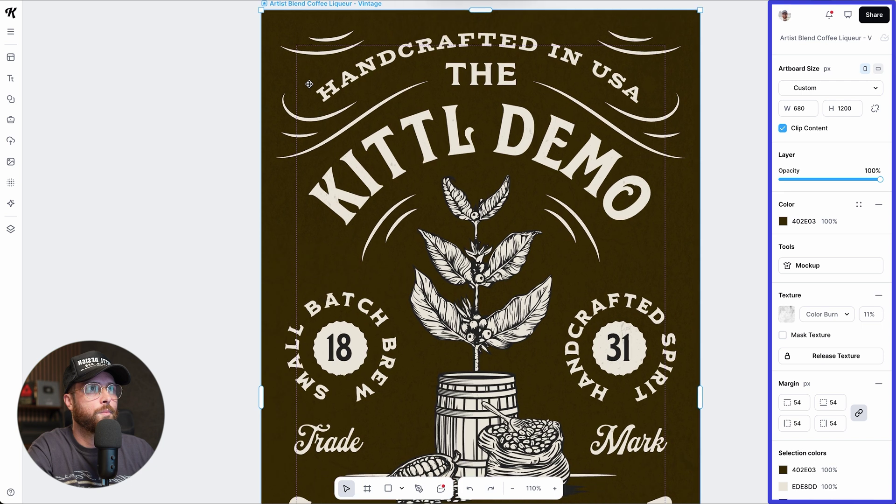
scroll(857, 411, down, 1)
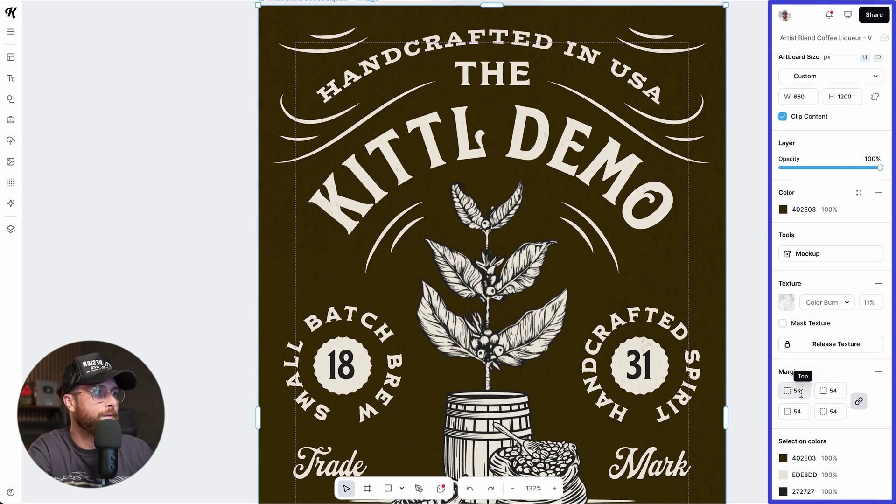
Unlink the margin fields and set one side to 80 px
click(860, 404)
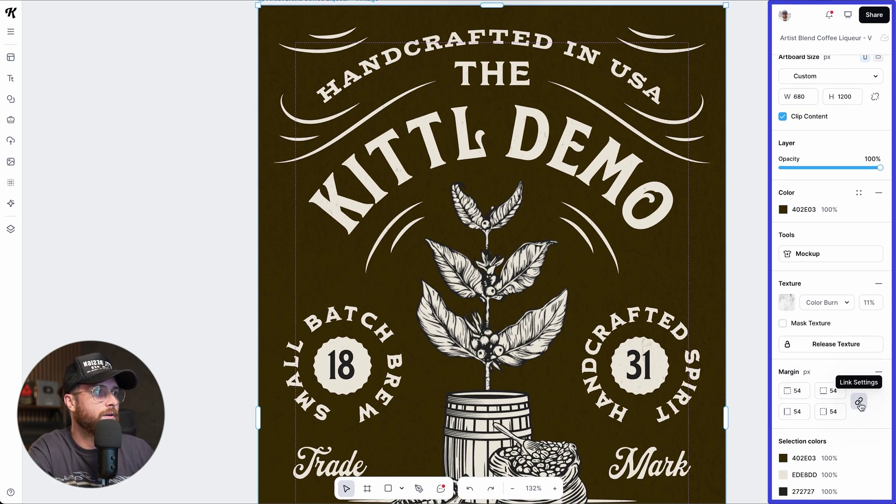
click(861, 405)
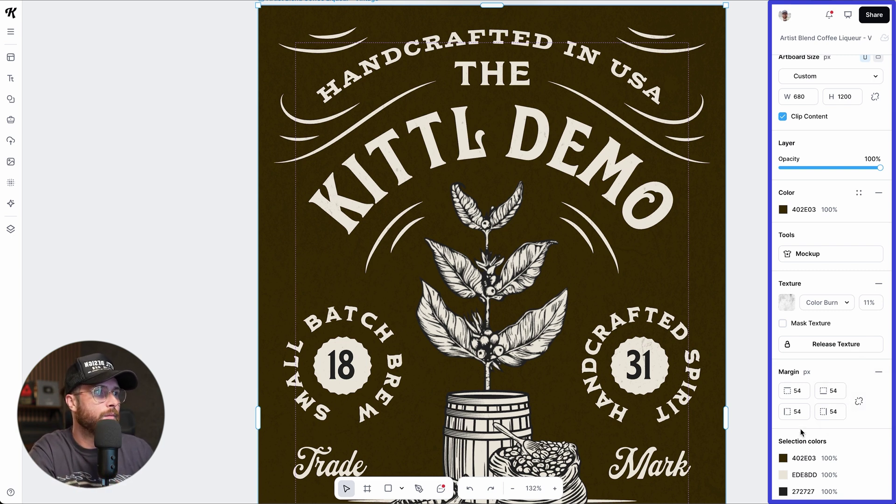
click(803, 415)
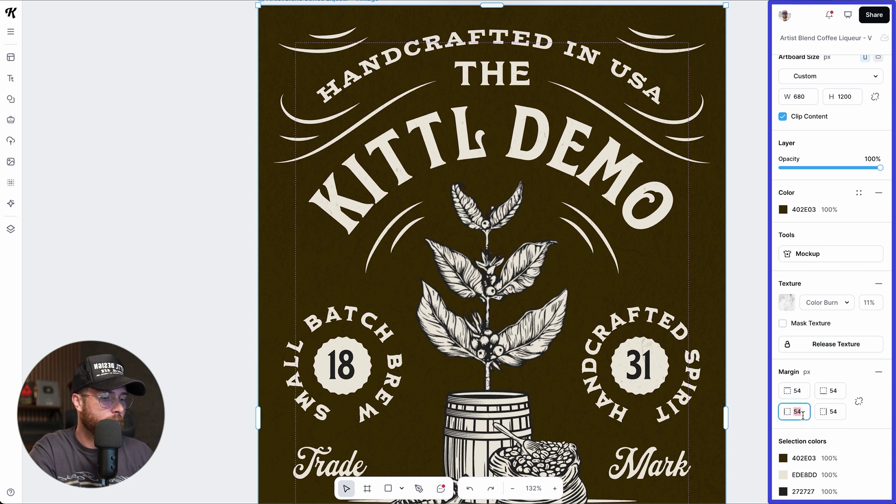
text(80)
key(Return)
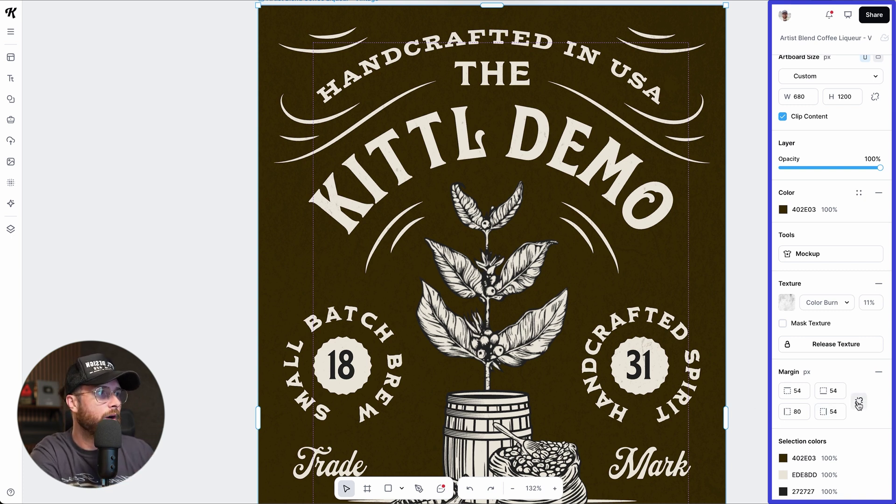
Relink the margins and set all four to 25 px
click(860, 404)
click(797, 390)
double_click(803, 395)
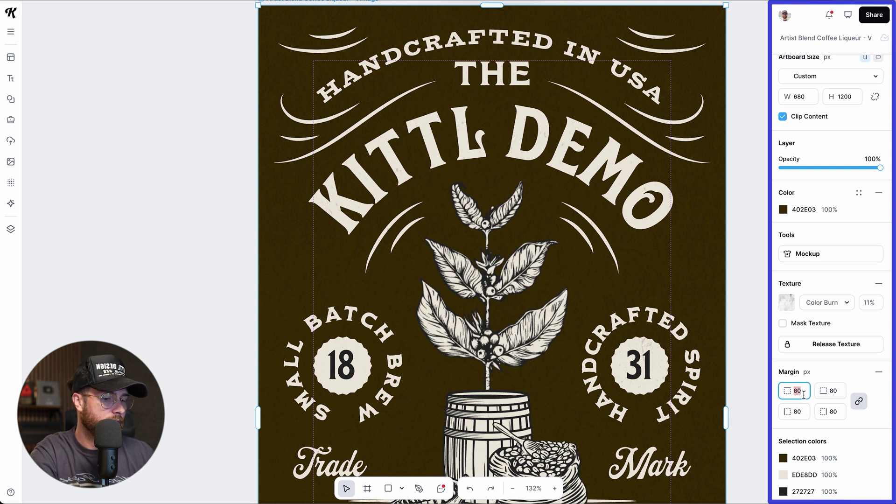
text(25)
key(Return)
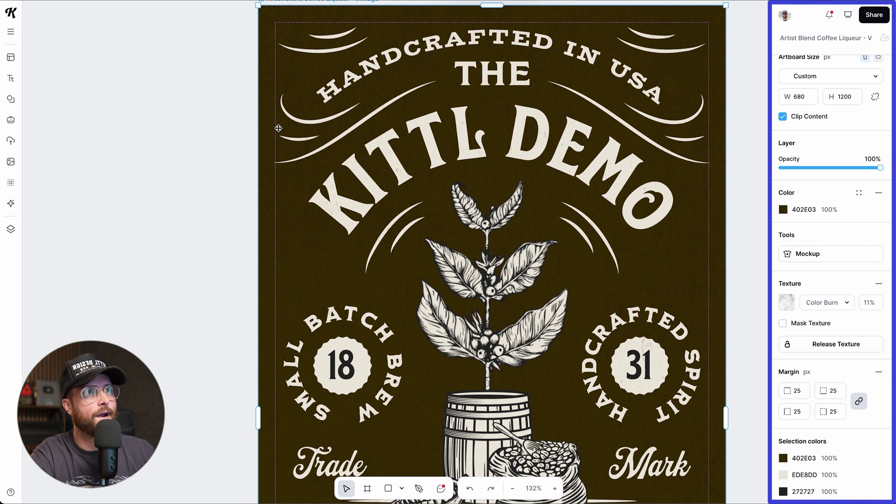
scroll(282, 192, down, 3)
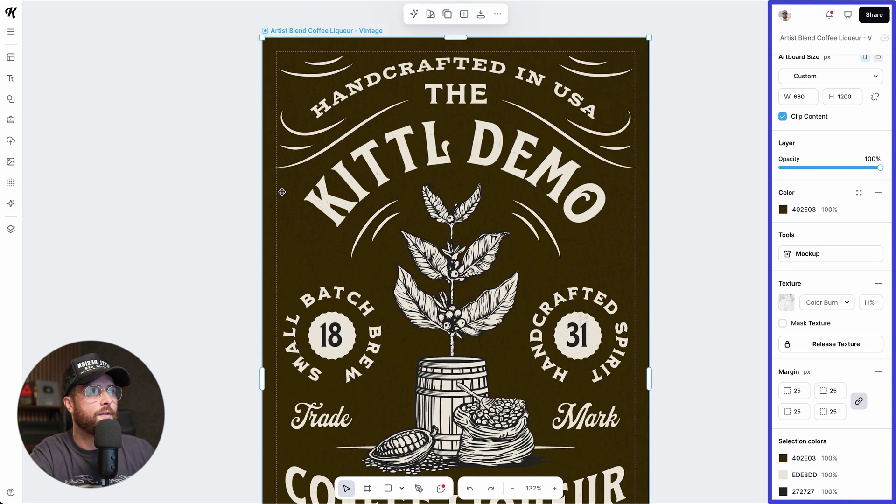
scroll(282, 191, down, 1)
scroll(282, 192, down, 1)
scroll(282, 192, down, 1)
scroll(282, 193, down, 1)
scroll(282, 193, down, 1)
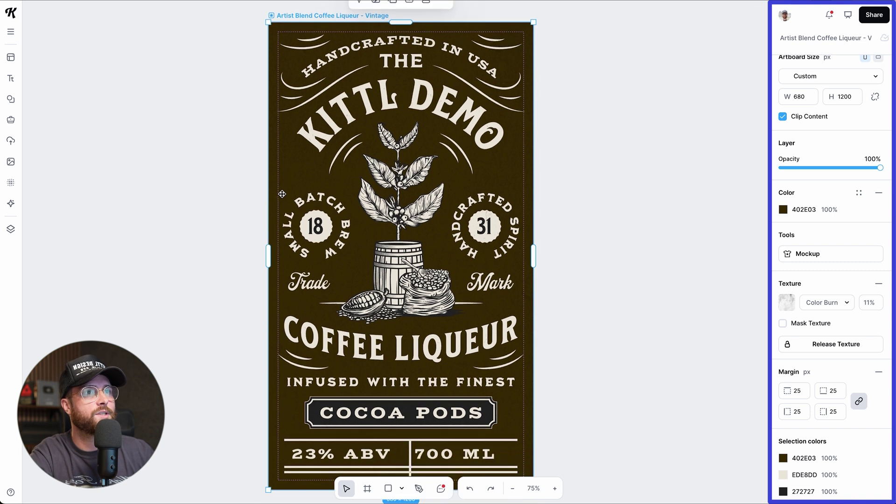
scroll(282, 193, down, 1)
scroll(611, 364, down, 1)
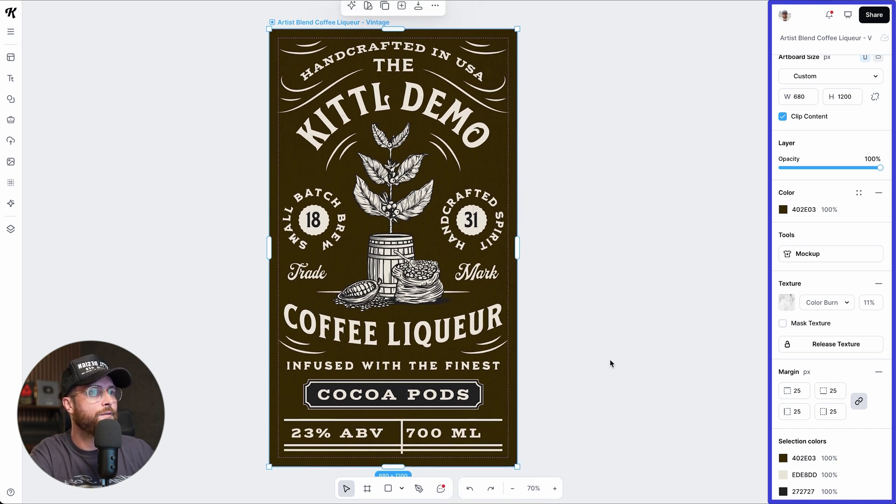
scroll(611, 363, up, 1)
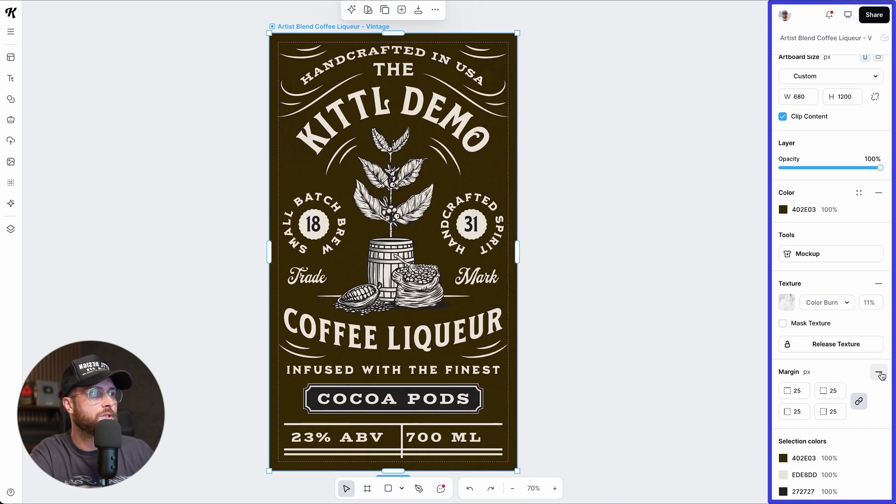
Remove the margins with the minus button and toggle Margin off under View
click(881, 374)
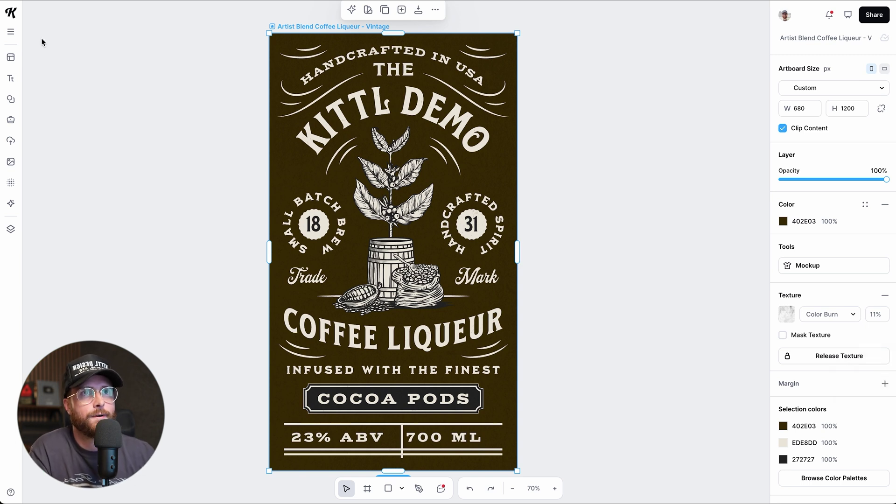
click(11, 31)
mouse_move(74, 104)
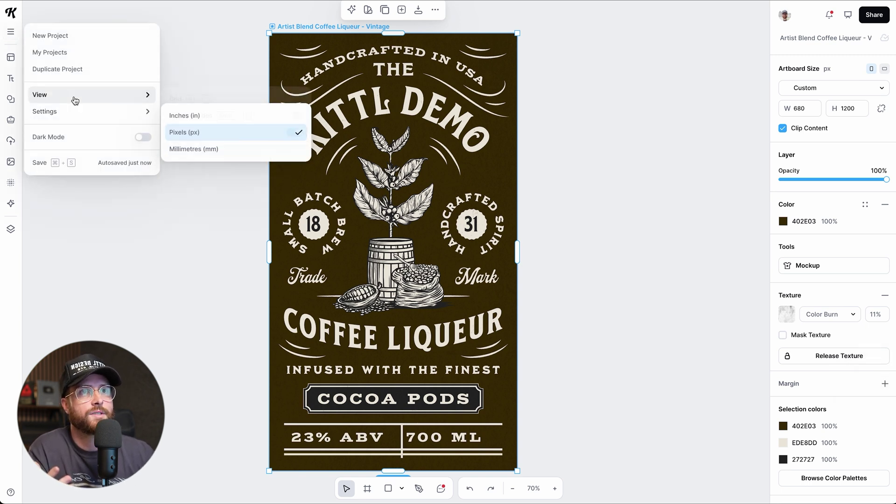
mouse_move(140, 95)
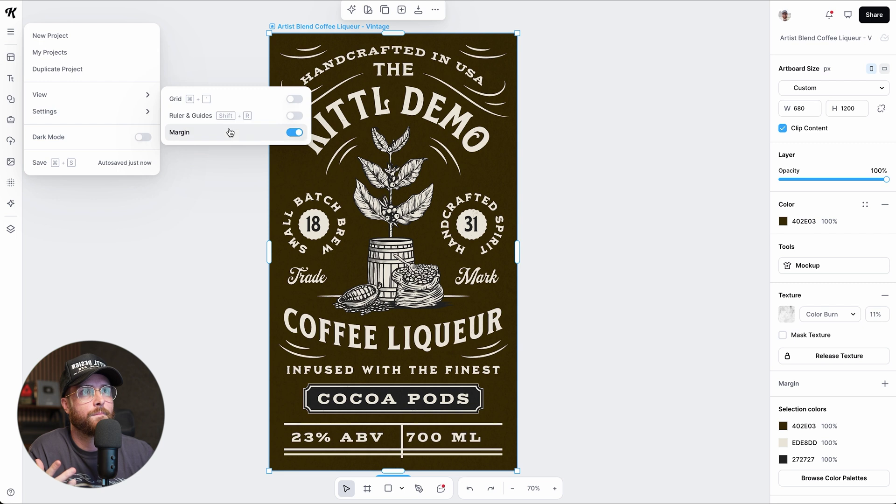
click(295, 134)
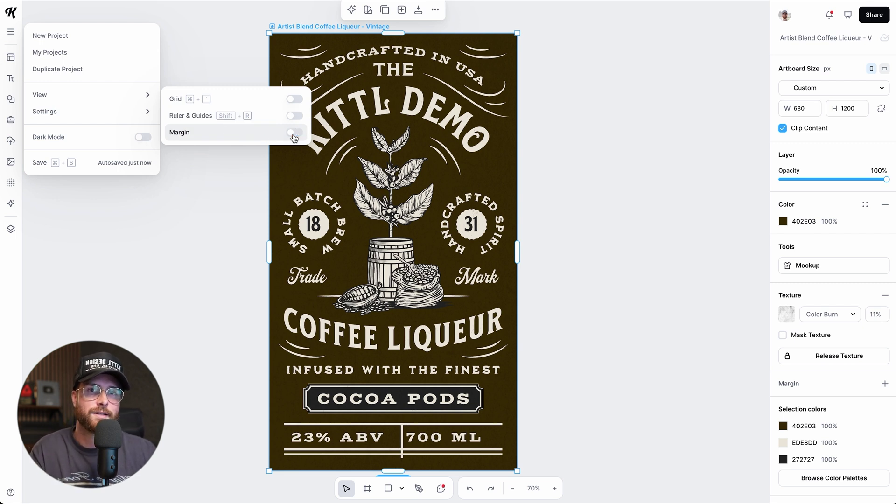